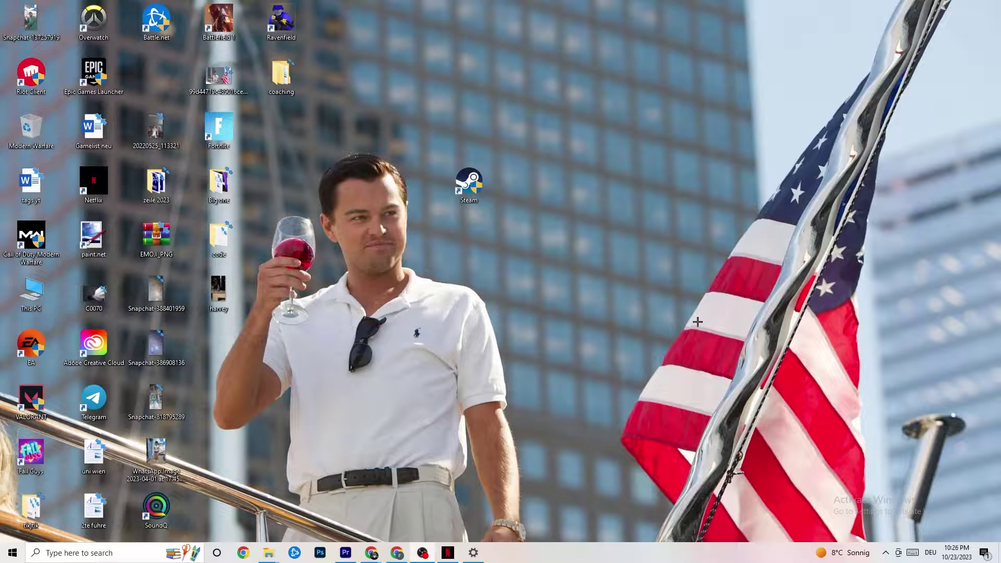
left_click_drag(471, 182, 444, 219)
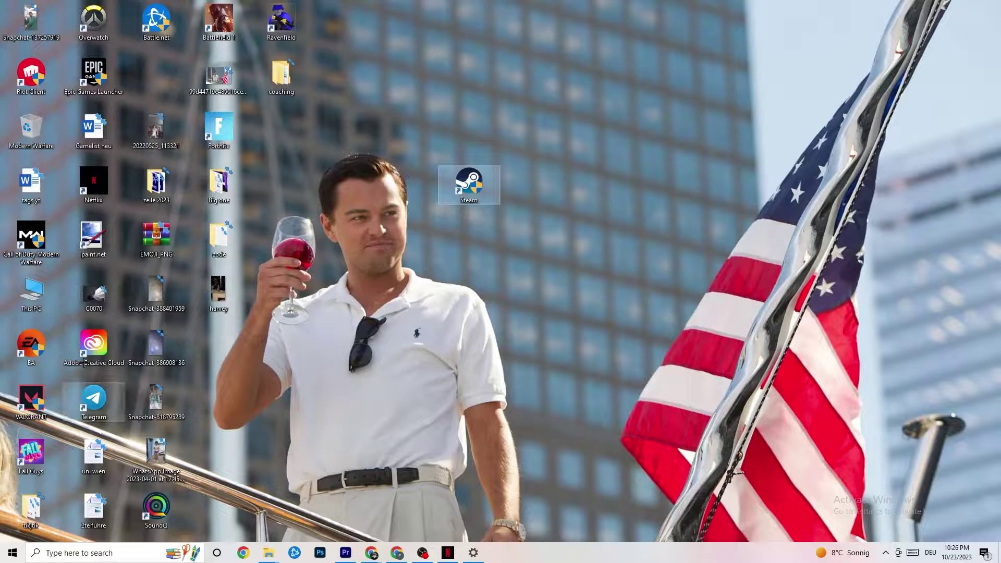
mouse_move(473, 196)
left_mouse_down()
mouse_move(479, 202)
mouse_move(485, 152)
mouse_move(471, 183)
left_mouse_up()
left_click(466, 123)
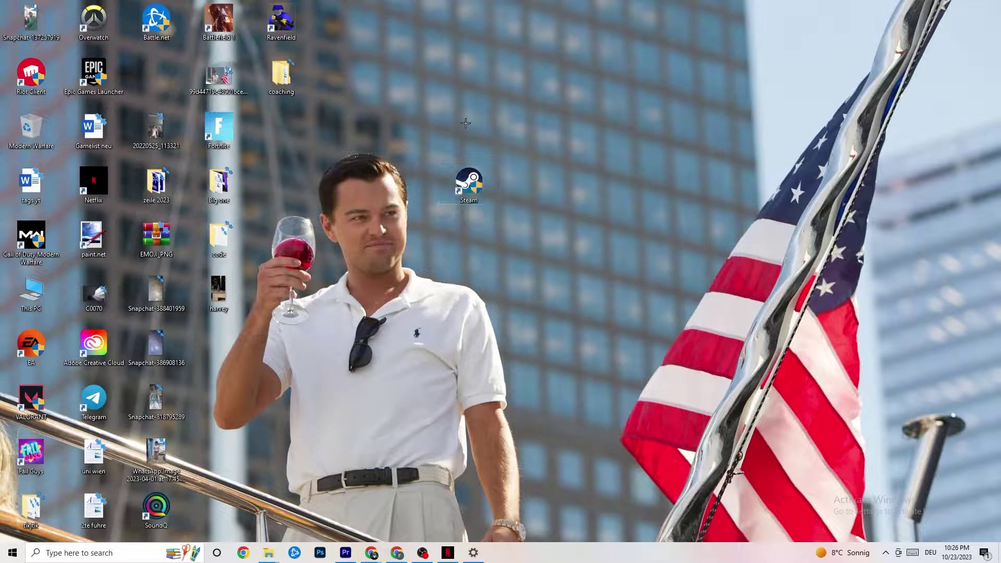
right_click(479, 183)
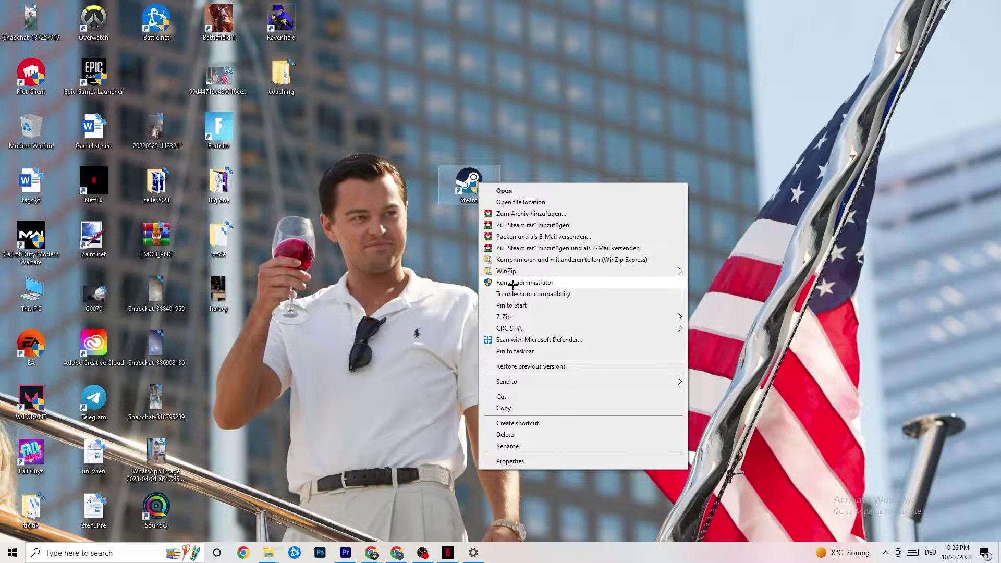
left_click(445, 278)
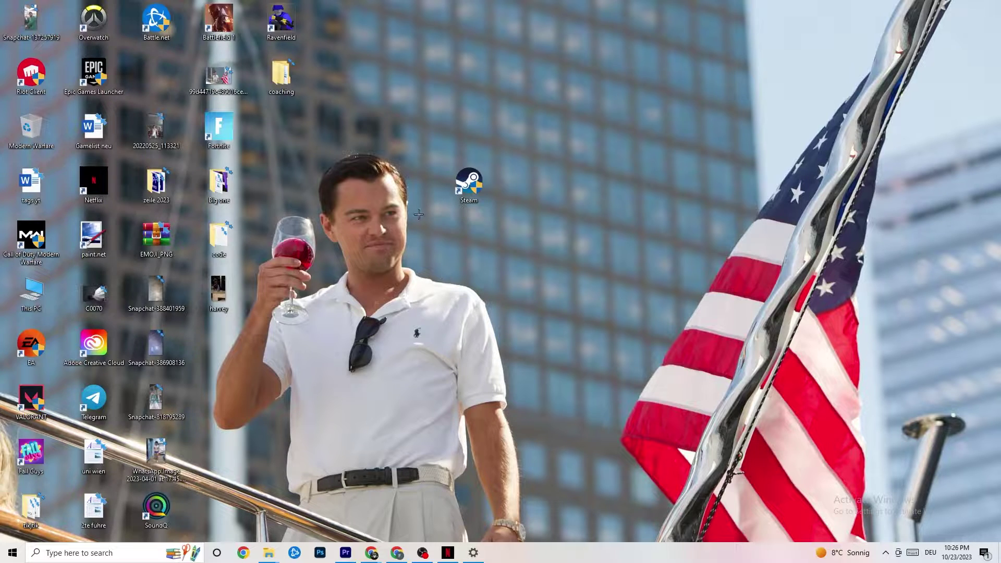
Review the Steam shortcut's compatibility properties, including the available Windows compatibility modes, and accept the dialog
right_click(467, 185)
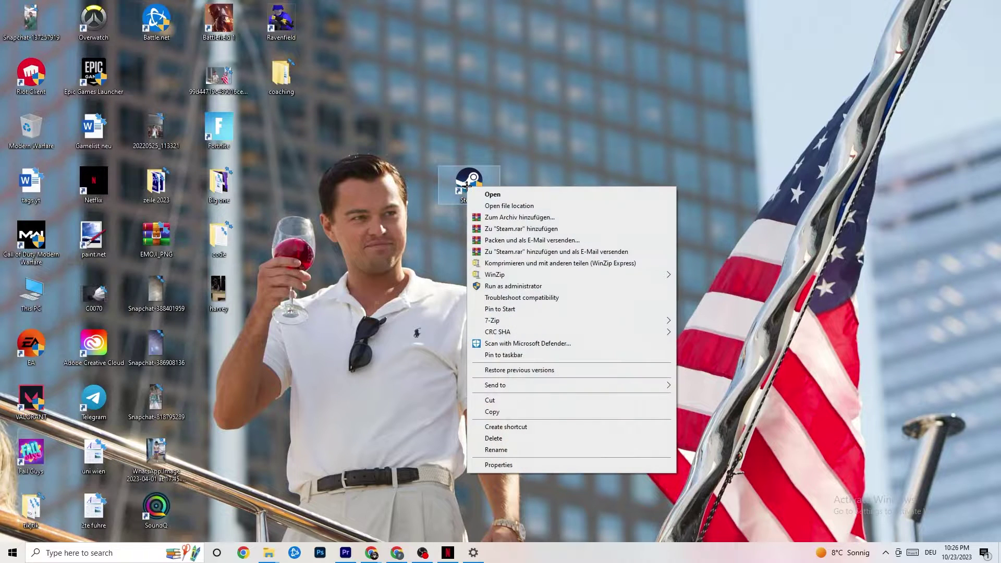
left_click(521, 466)
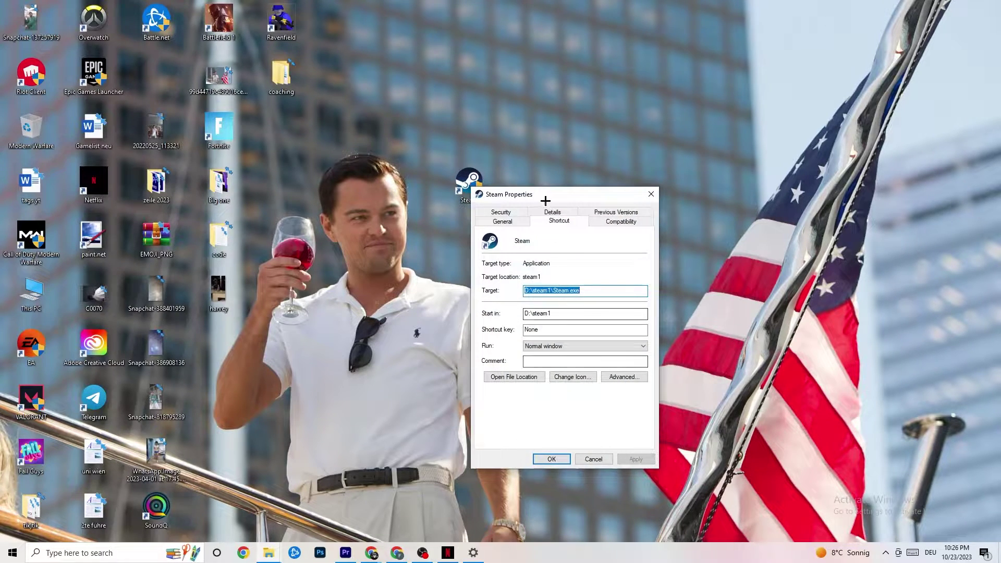
left_click_drag(543, 196, 493, 115)
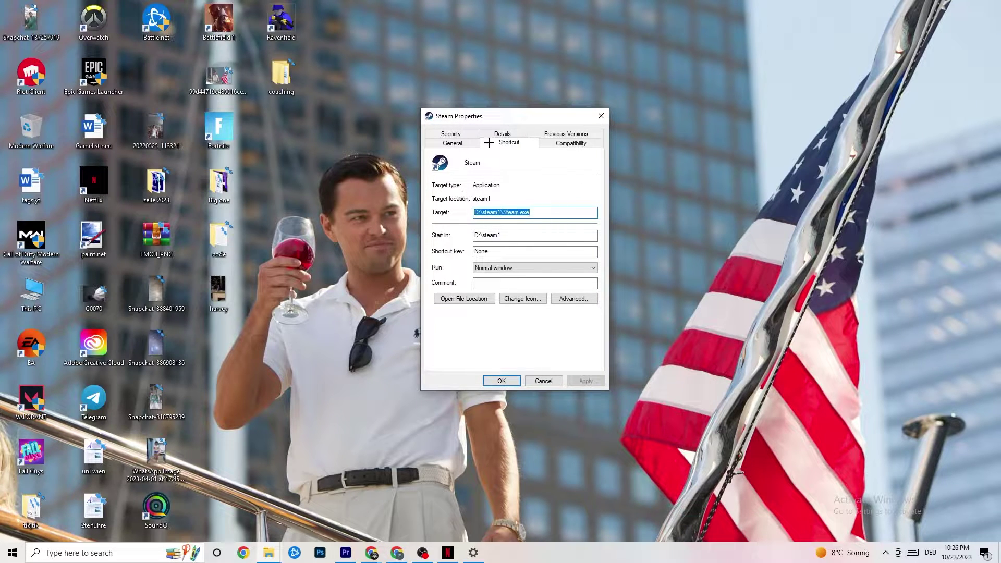
left_click(543, 142)
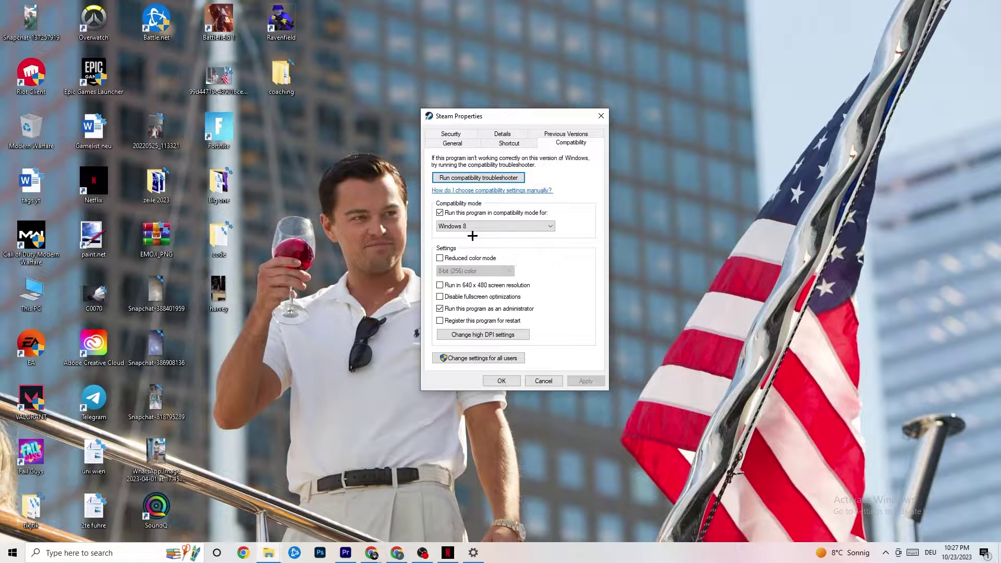
left_click(440, 213)
left_click(486, 225)
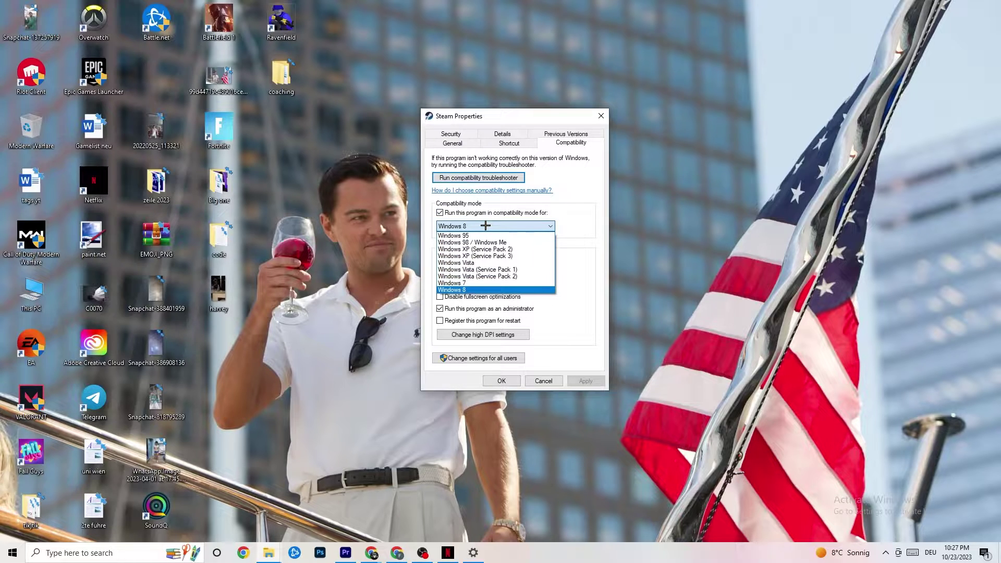
left_click(567, 229)
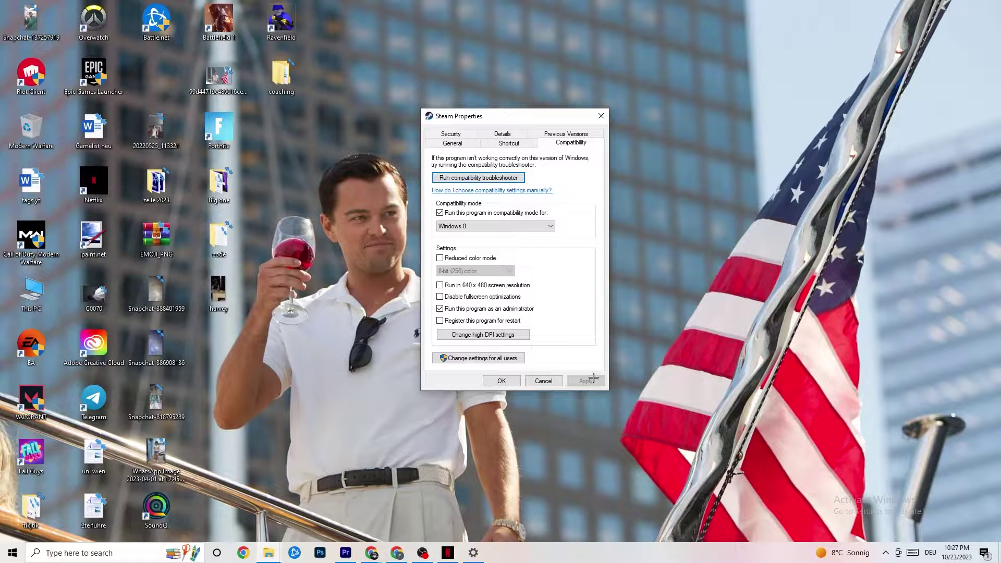
left_click(502, 381)
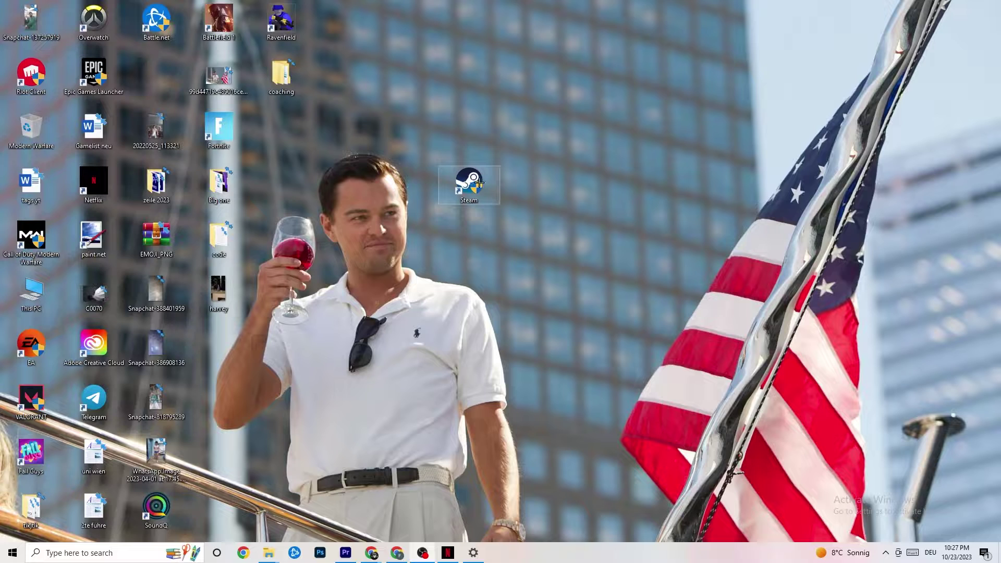
key("super")
key("Escape")
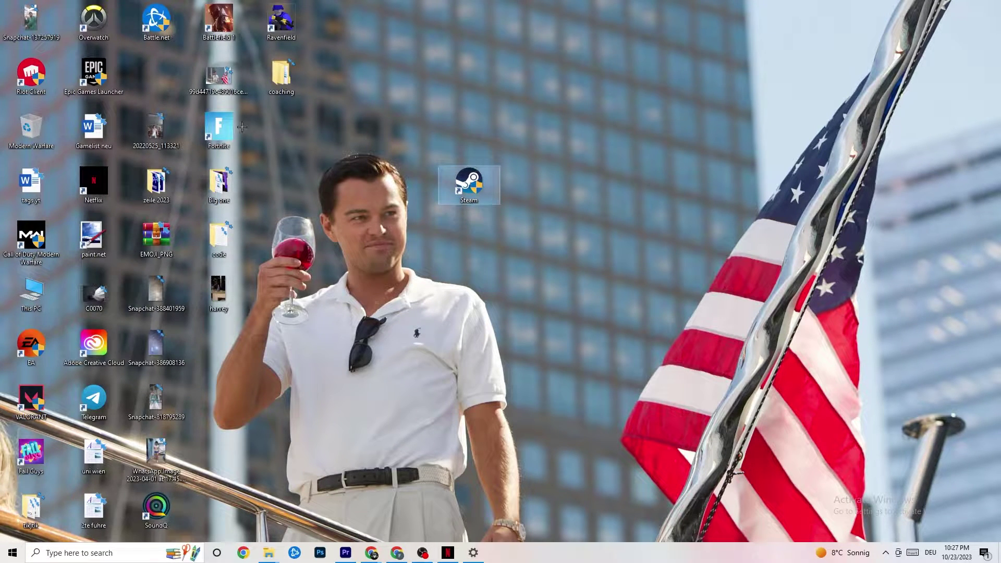
right_click(459, 191)
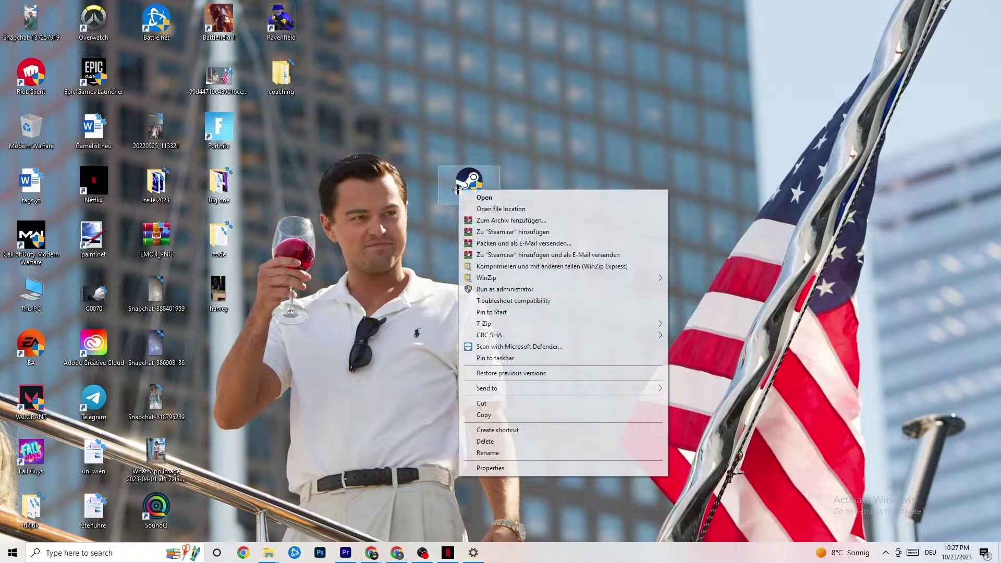
left_click(444, 288)
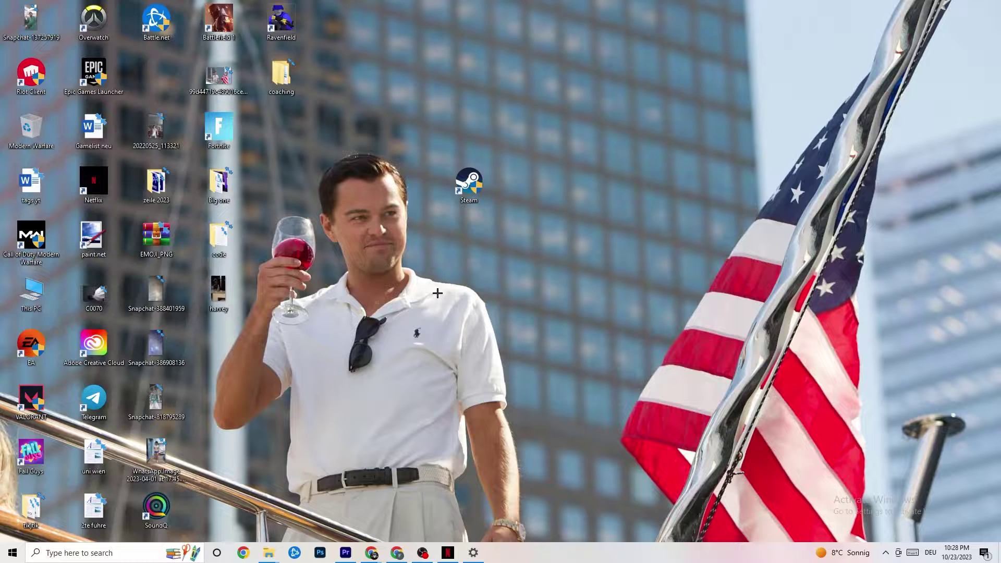
Open Task Manager maximized and look at the actions available for the running Google Chrome app
right_click(556, 561)
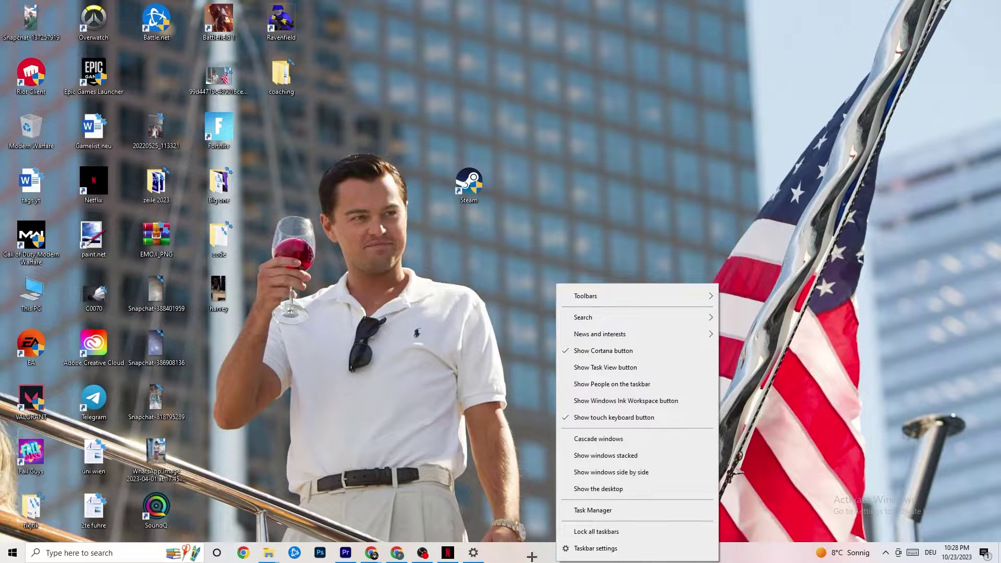
left_click(602, 511)
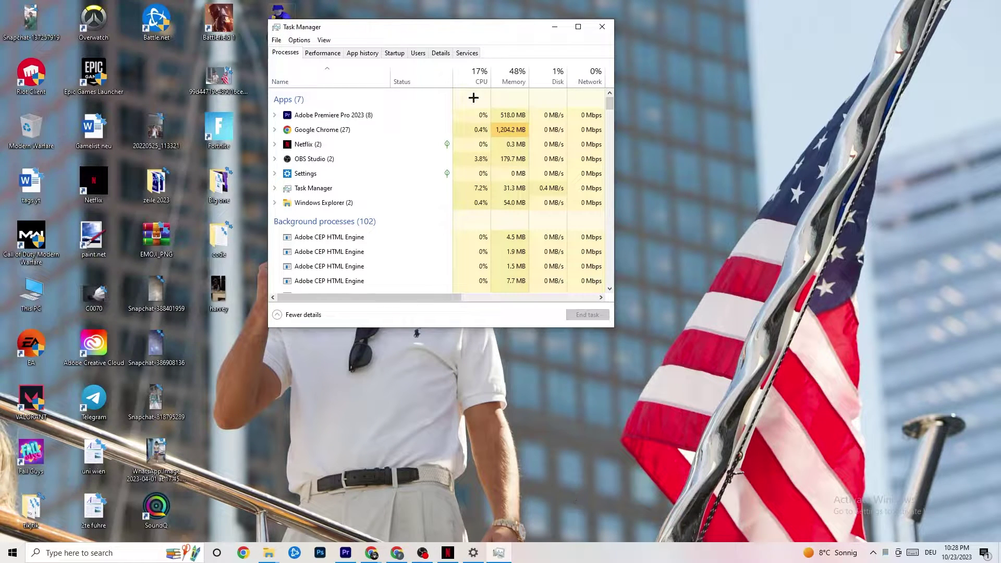
left_click(578, 26)
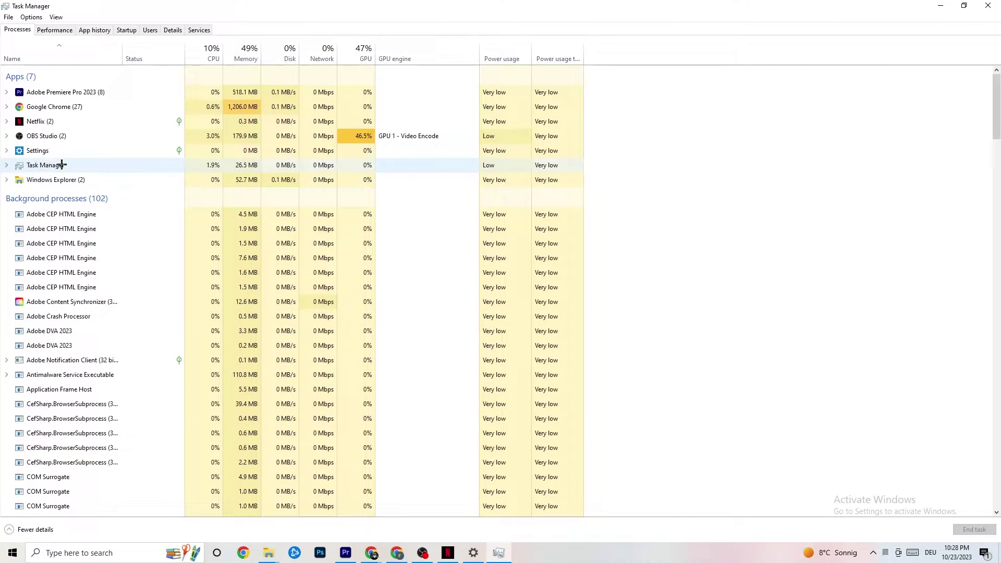
right_click(72, 107)
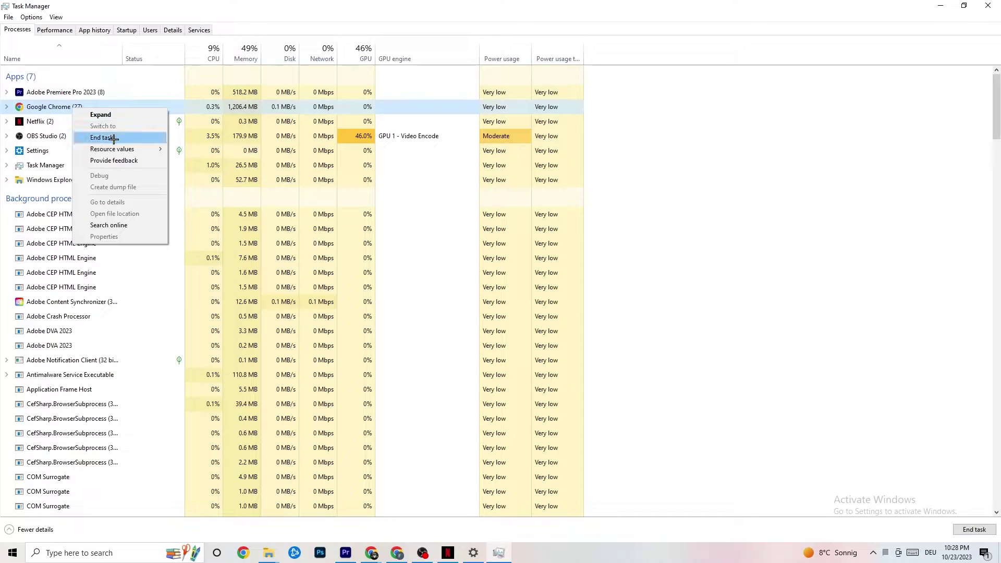
left_click(713, 125)
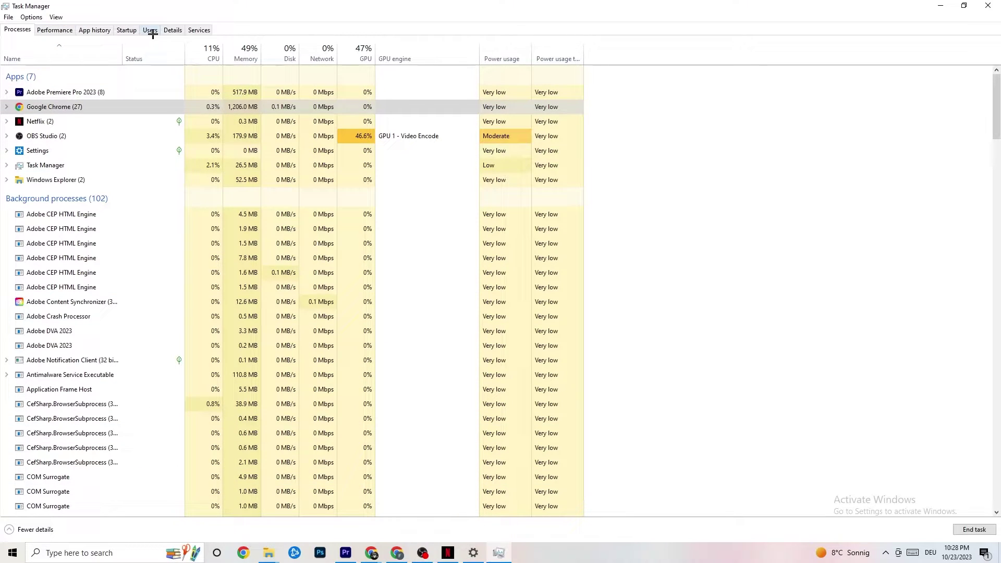
Examine the priority levels offered for the Adobe Premiere Pro process in Task Manager's process details
left_click(173, 30)
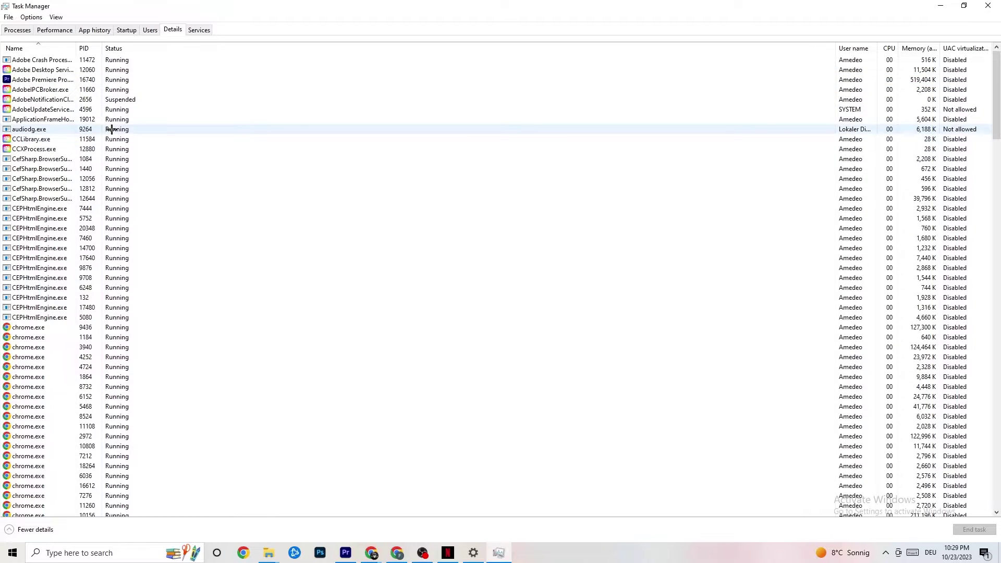
right_click(55, 81)
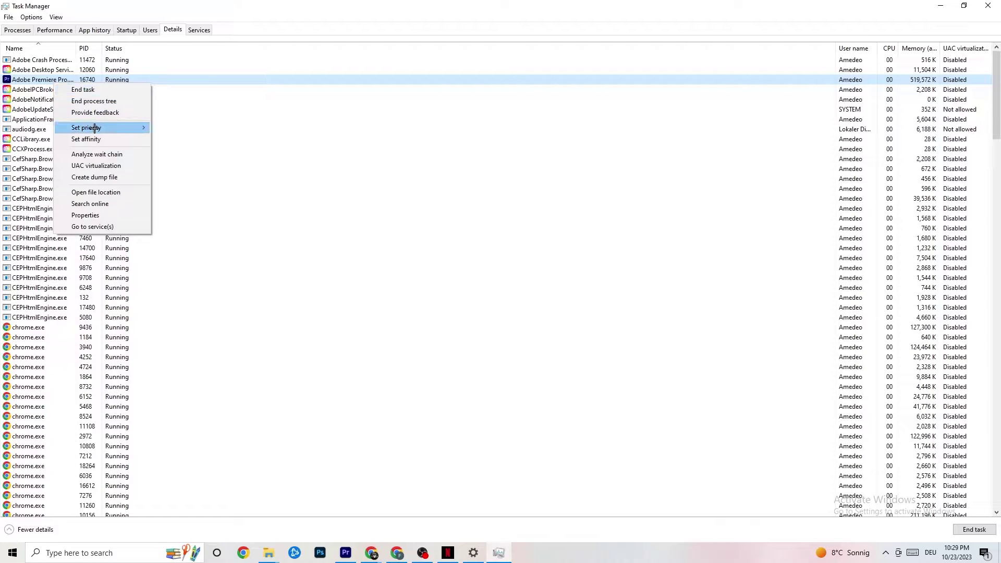
mouse_move(97, 132)
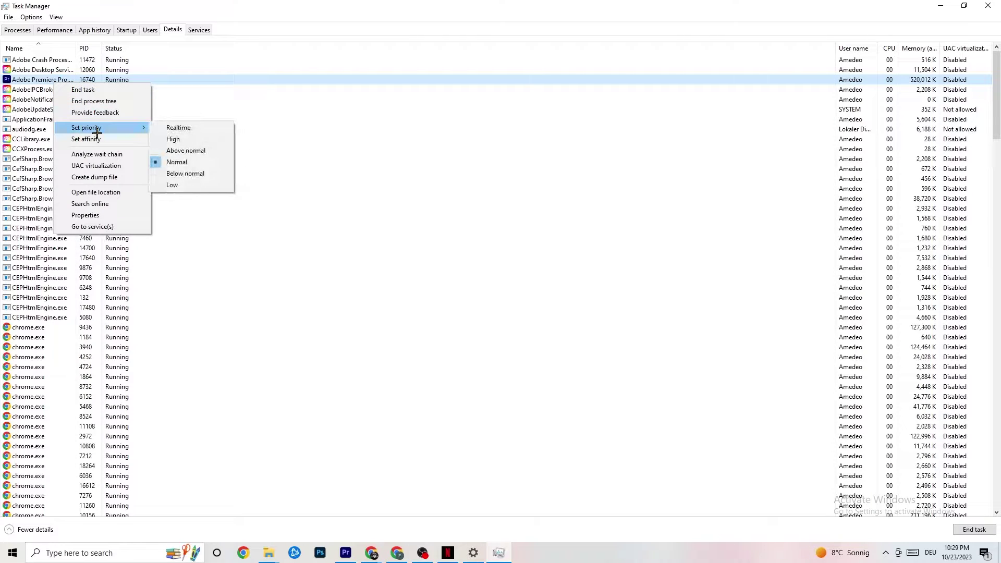
left_click(139, 124)
mouse_move(138, 124)
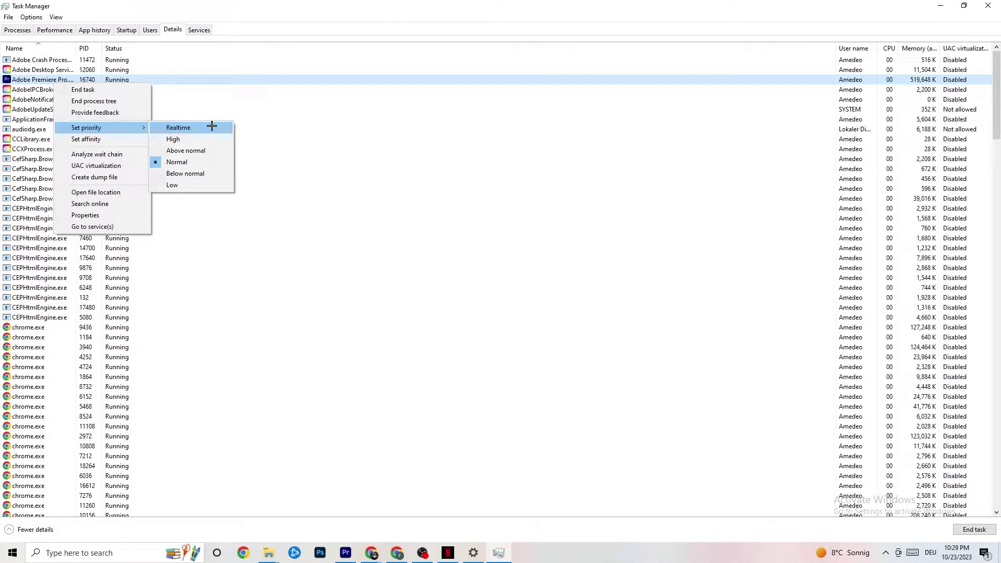
left_click(270, 111)
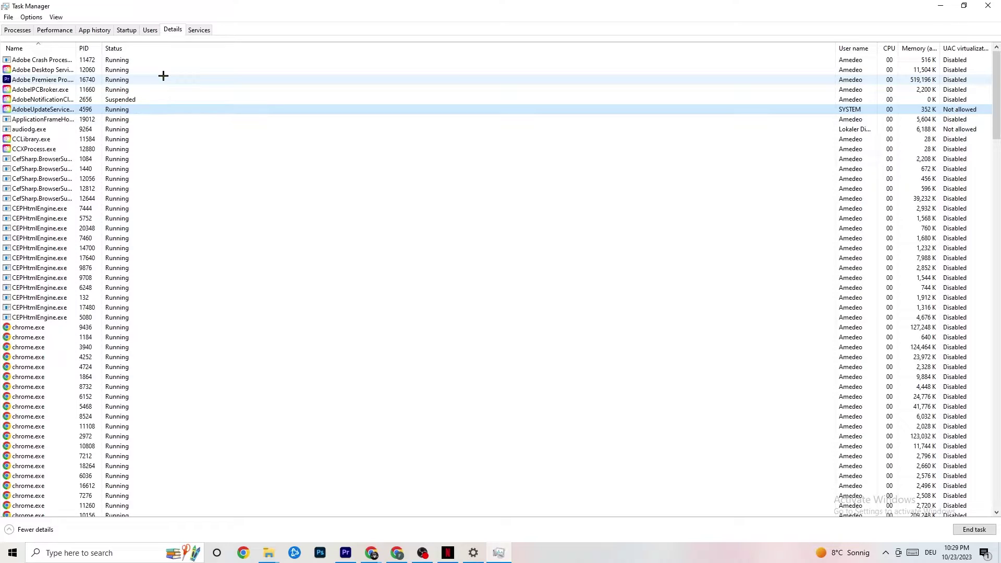
Review the startup programs and the options for Razer Synapse, and close Task Manager
left_click(127, 30)
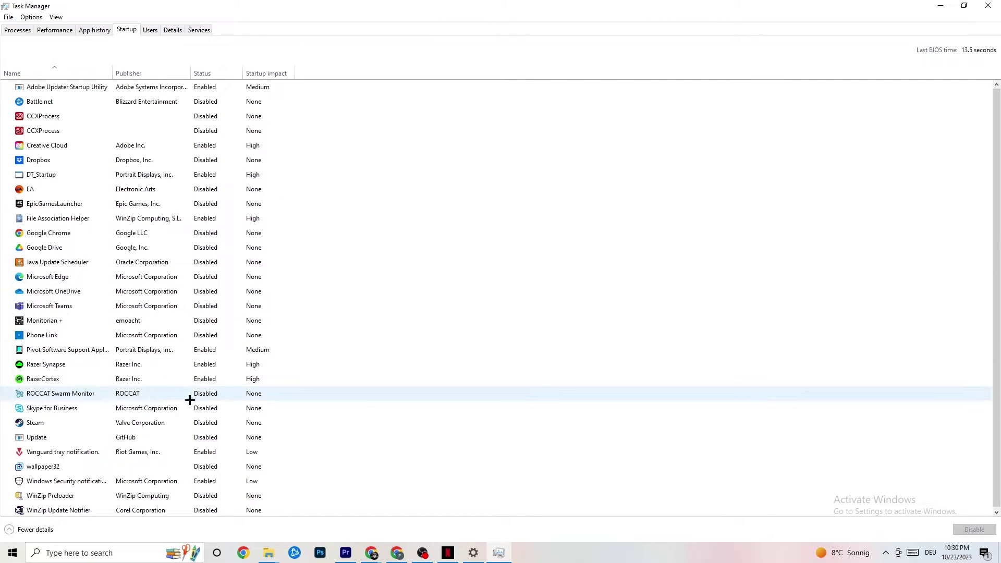
right_click(203, 365)
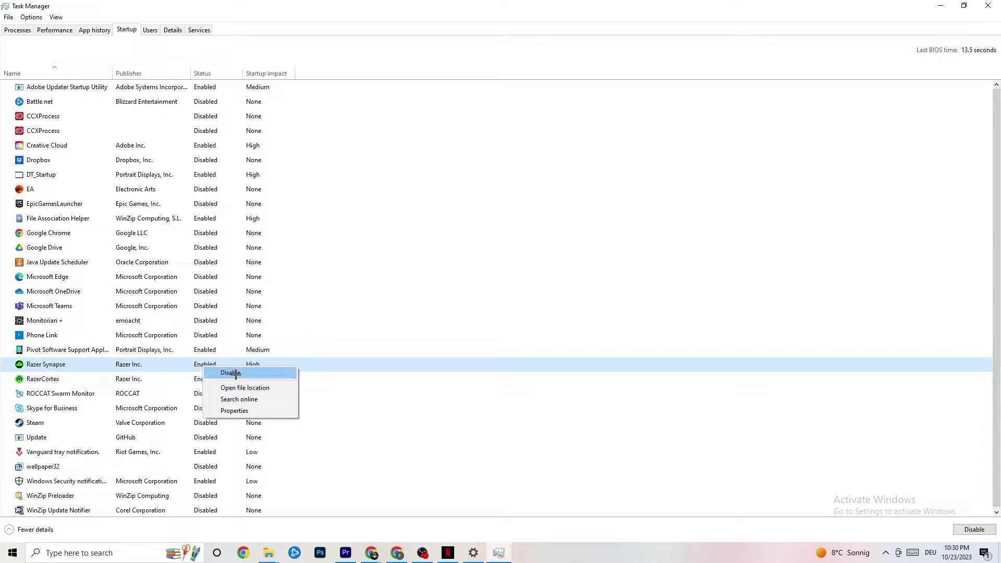
left_click(516, 53)
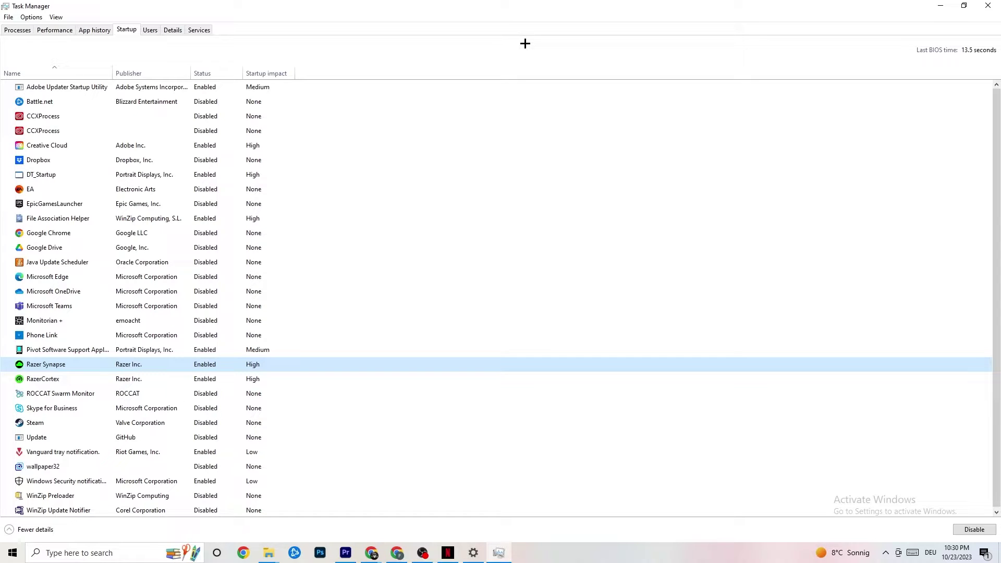
left_click(983, 4)
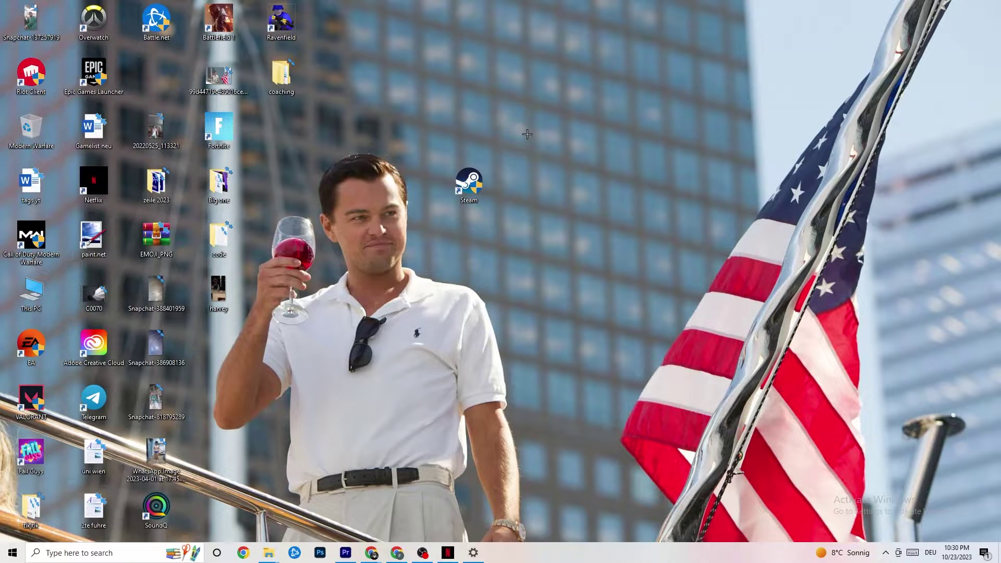
Open the Windows display settings and check the scaling choices for text, apps, and other items
left_click(10, 556)
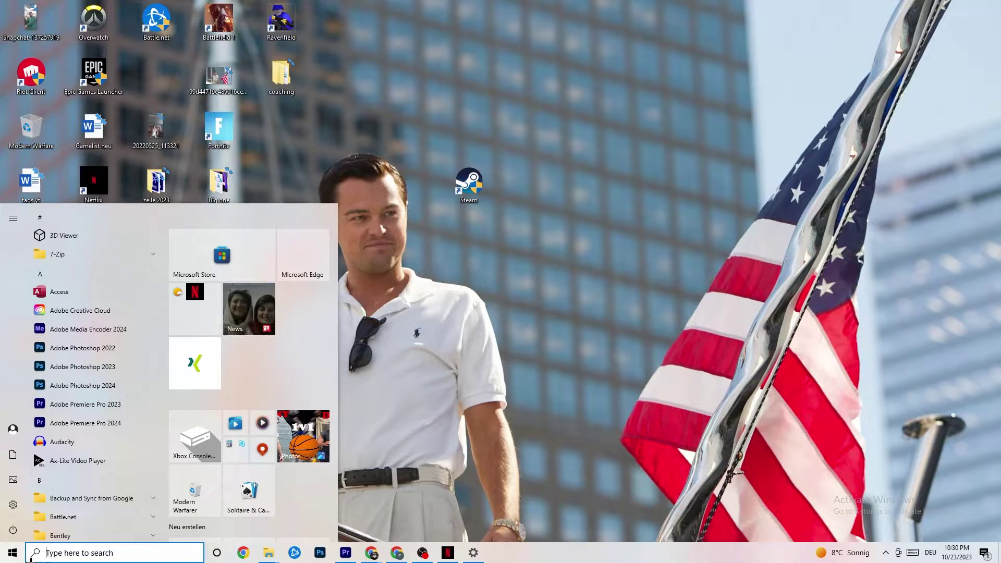
left_click(14, 505)
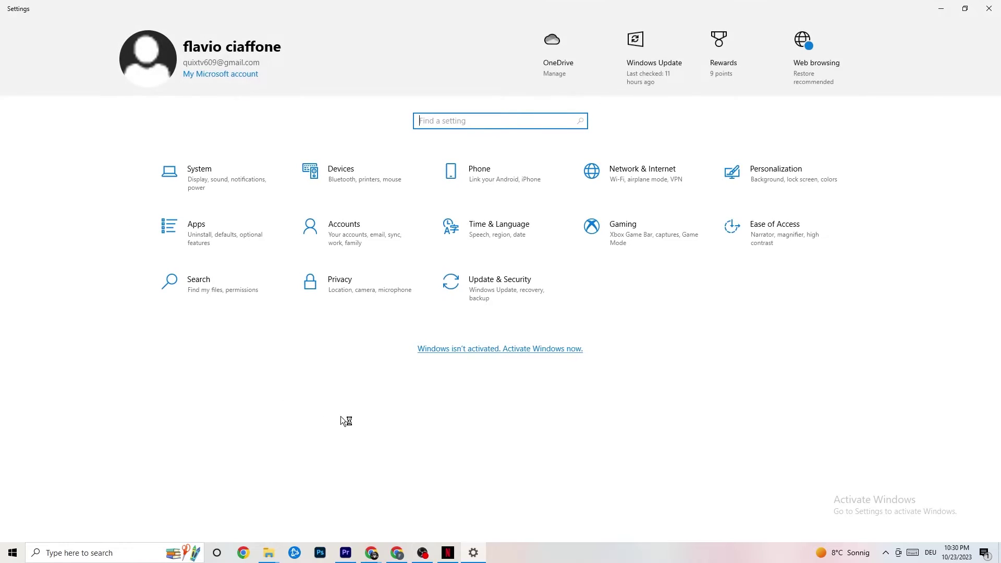
left_click(219, 176)
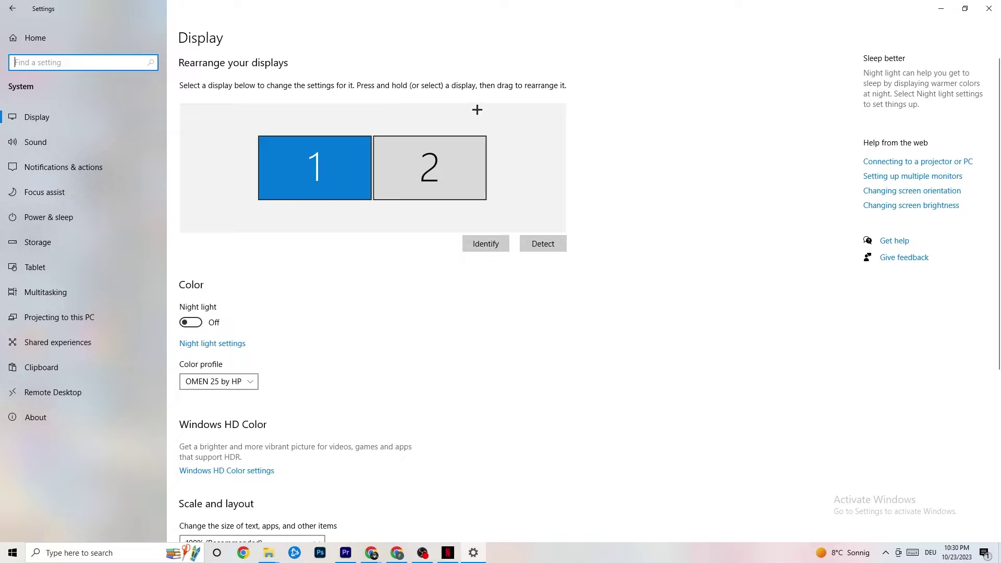
scroll(487, 118, "down", 4)
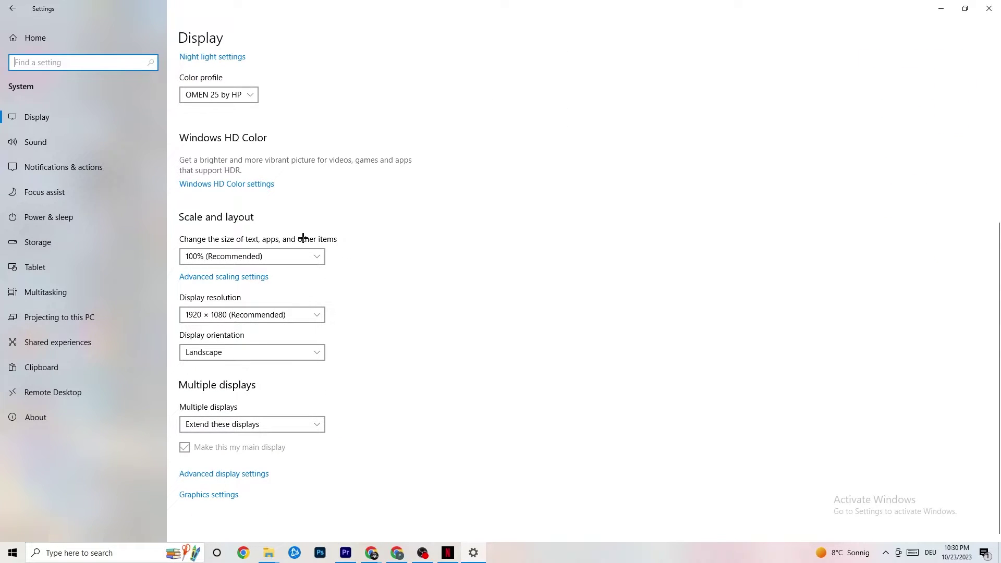
left_click(292, 255)
left_click(397, 203)
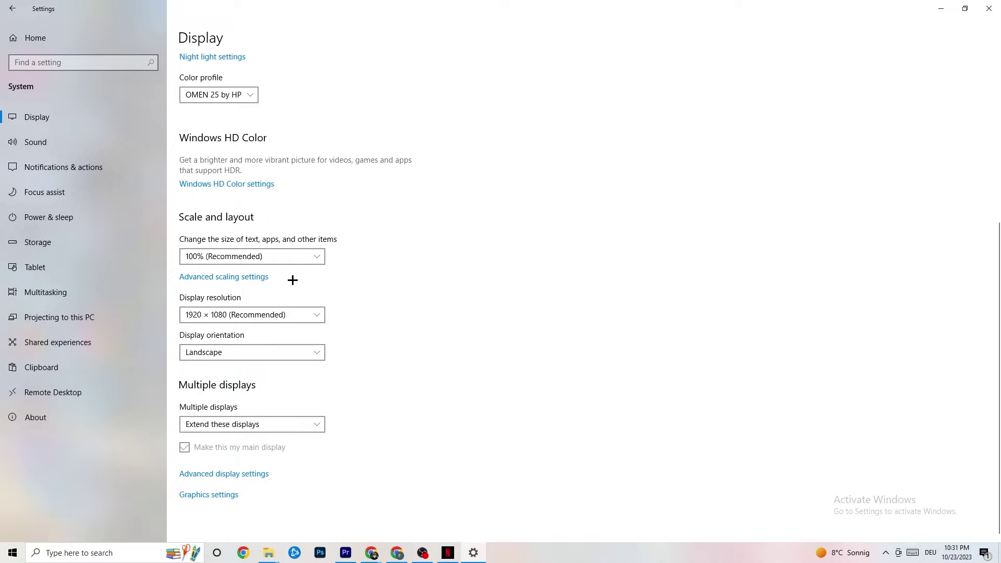
Look at the available power plans in the additional power settings for Power & sleep, and close Power Options
left_click(63, 216)
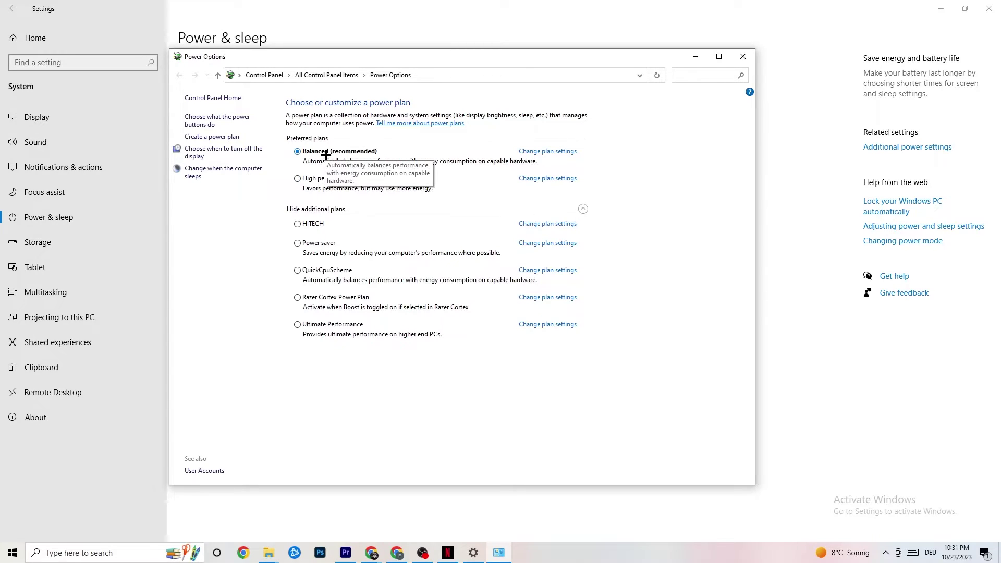
left_click(742, 57)
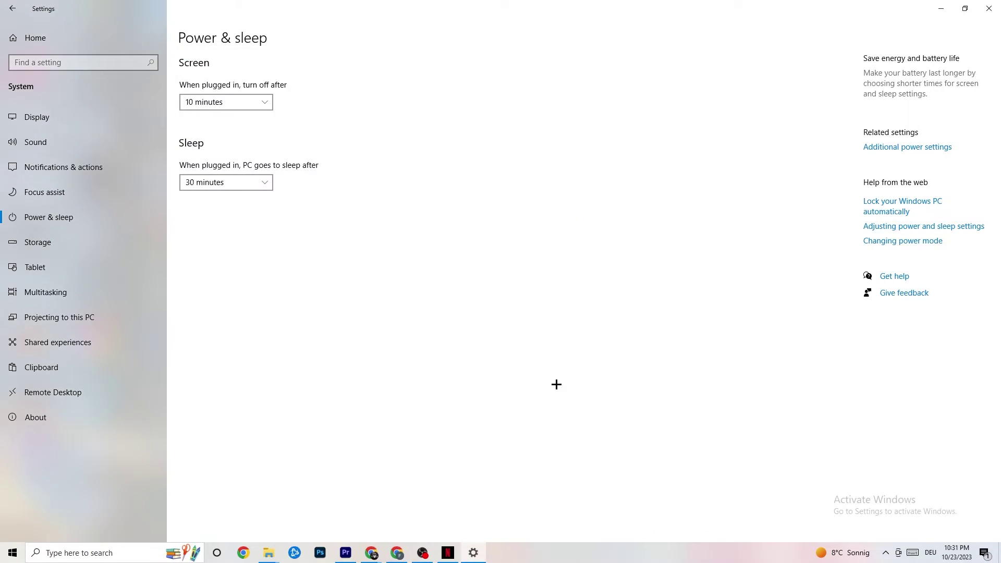
Open the Storage Sense configuration and check the choices for how often it runs and when recycle bin files are deleted
left_click(78, 248)
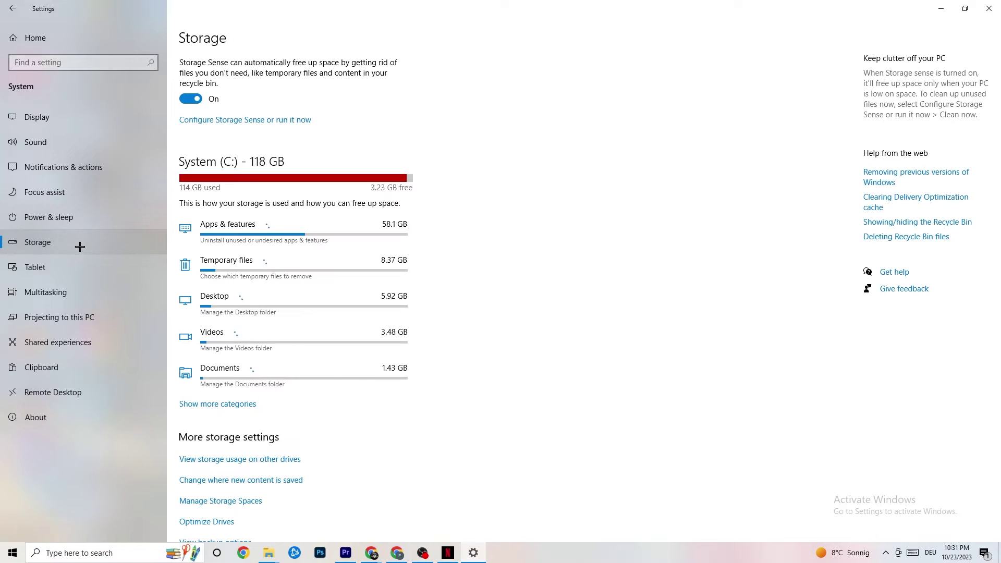
left_click(236, 122)
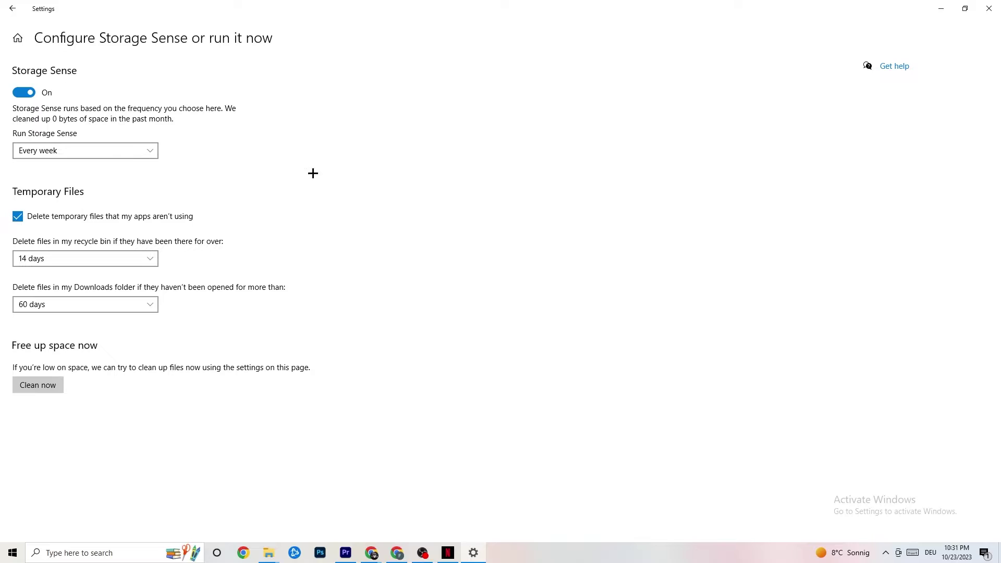
left_click(147, 155)
left_click(112, 152)
left_click(86, 155)
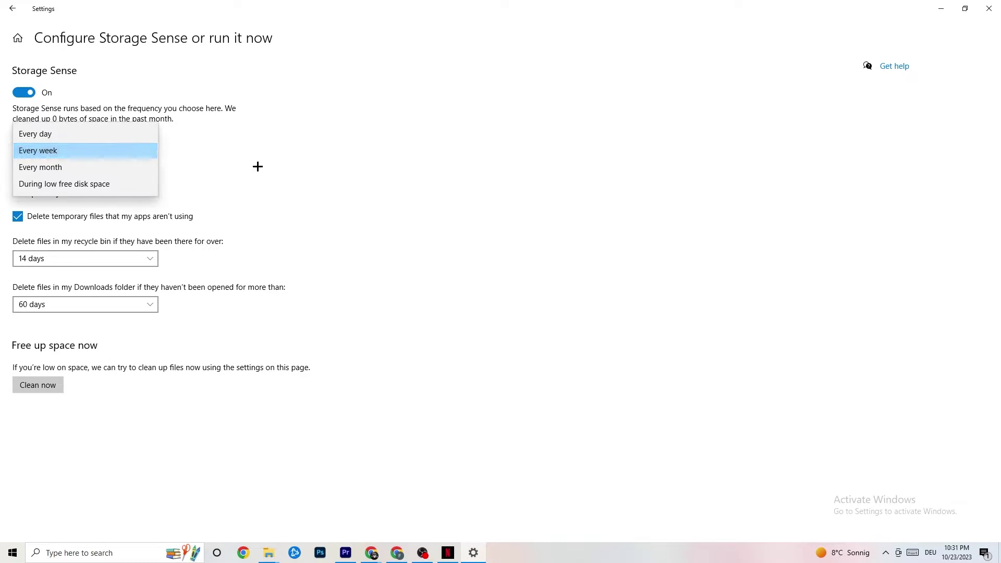
left_click(257, 164)
left_click(117, 258)
left_click(370, 207)
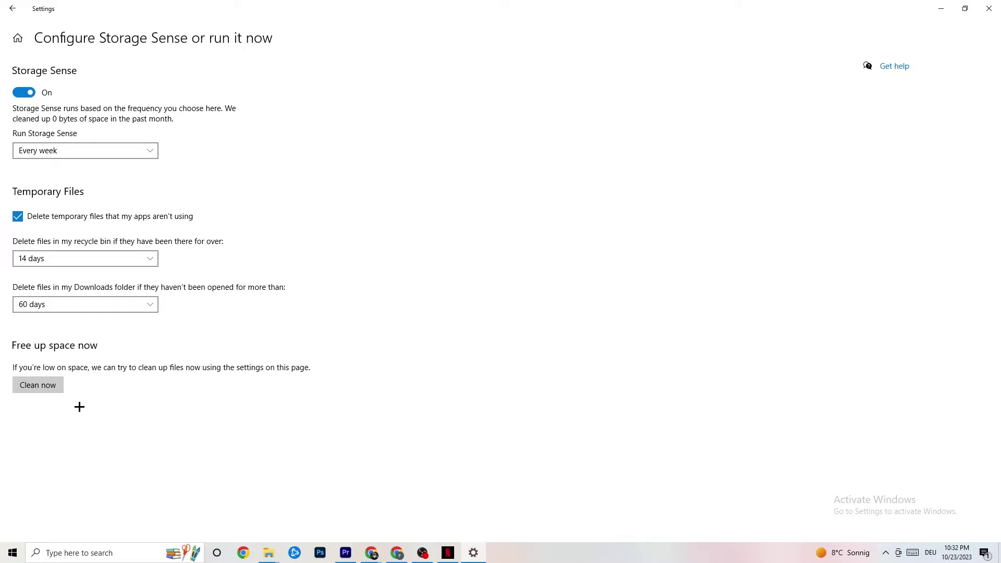
Open the Gaming settings and review the background recording options under Captures and the Game Mode setting
left_click(10, 6)
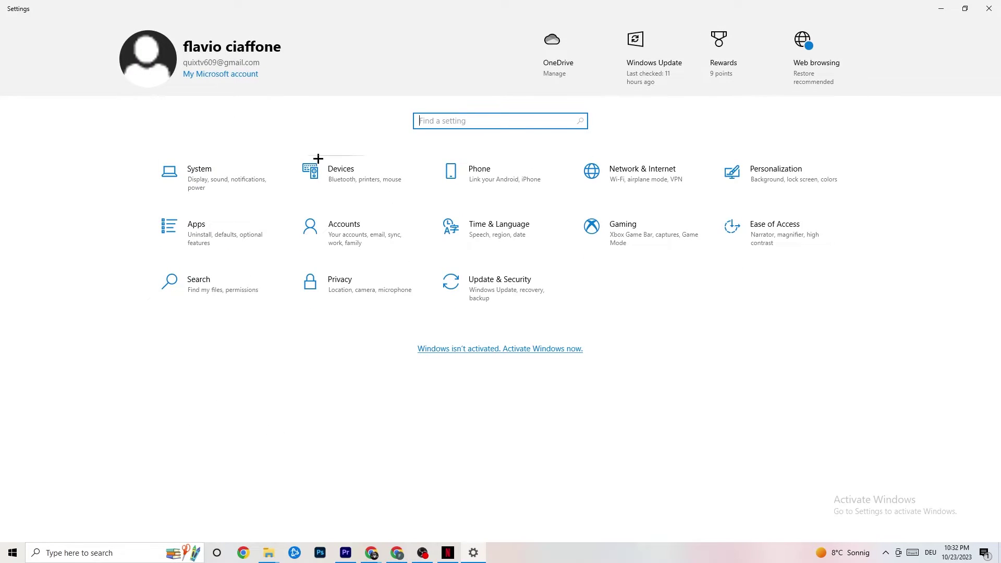
left_click(667, 239)
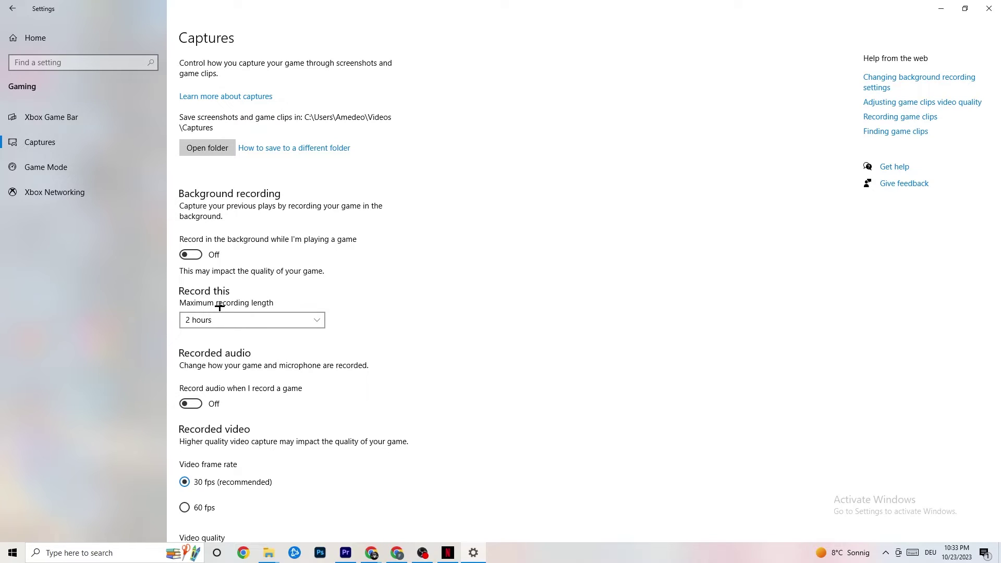
left_click(92, 167)
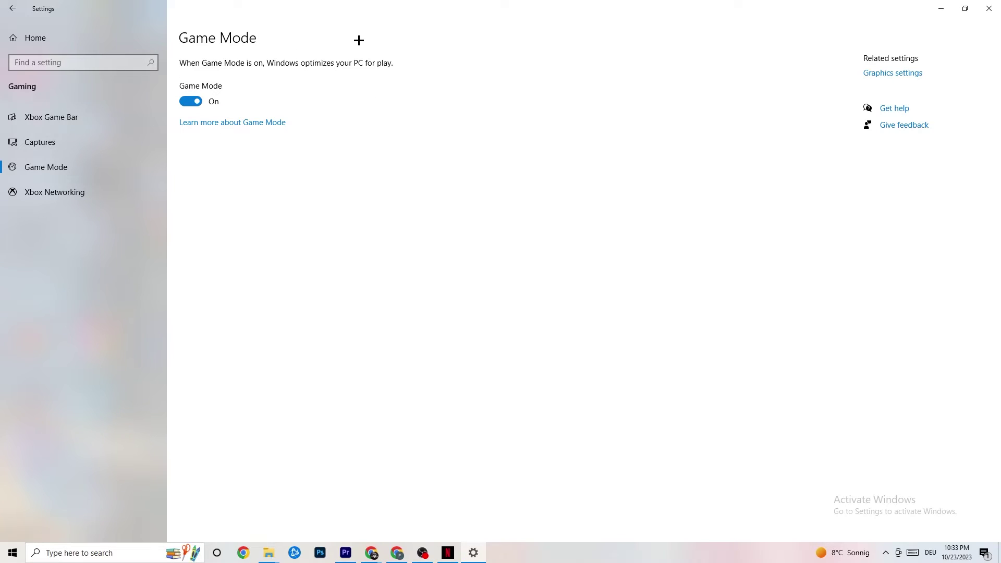
Review the Troubleshoot and Windows Update pages under Update & Security, and close Settings
left_click(35, 37)
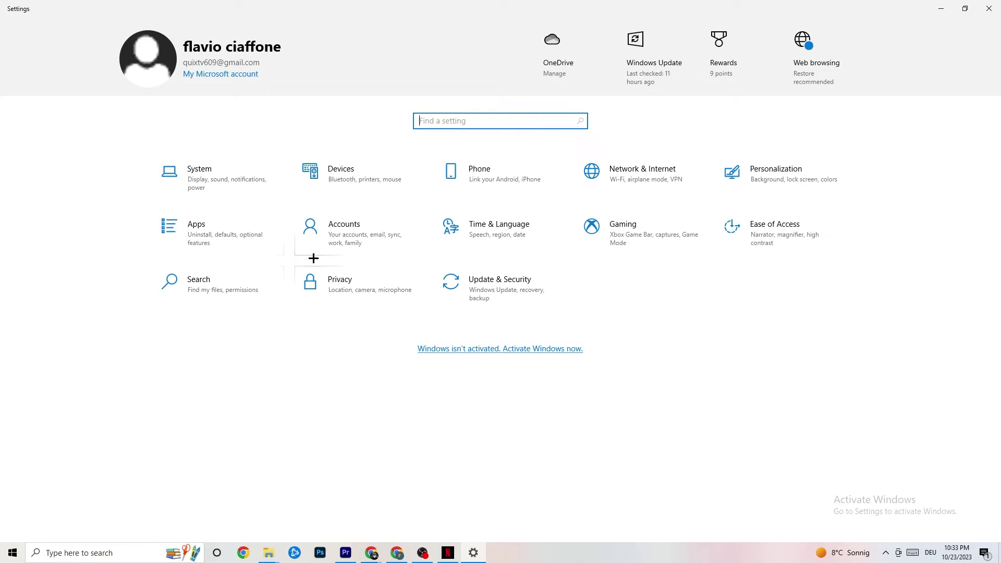
left_click(524, 300)
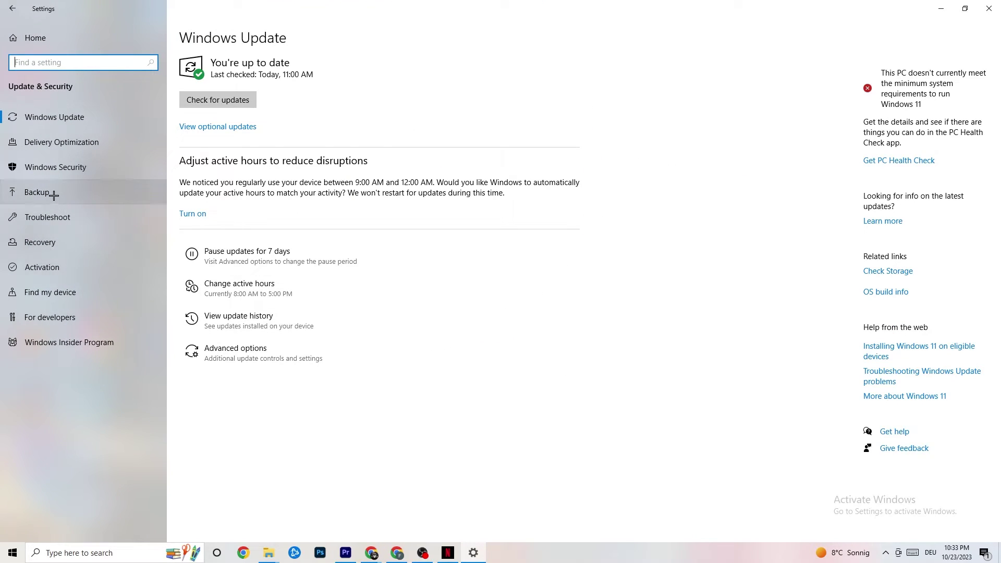
left_click(56, 215)
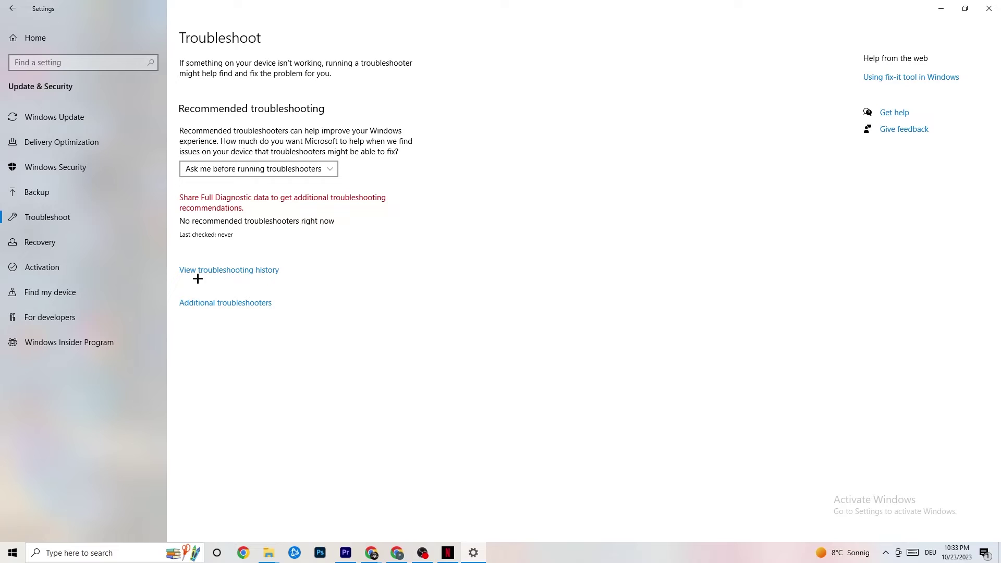
left_click(78, 118)
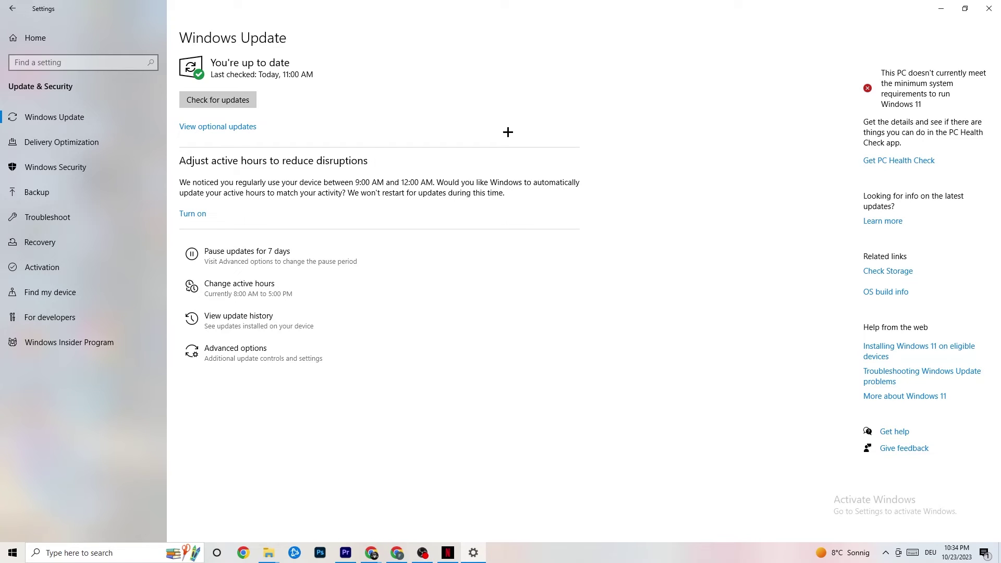
left_click(979, 10)
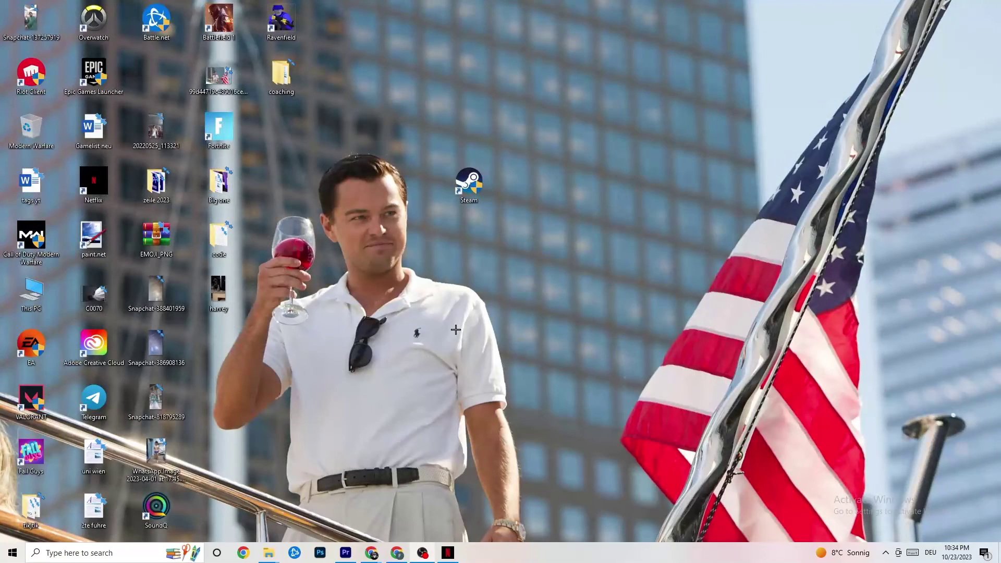